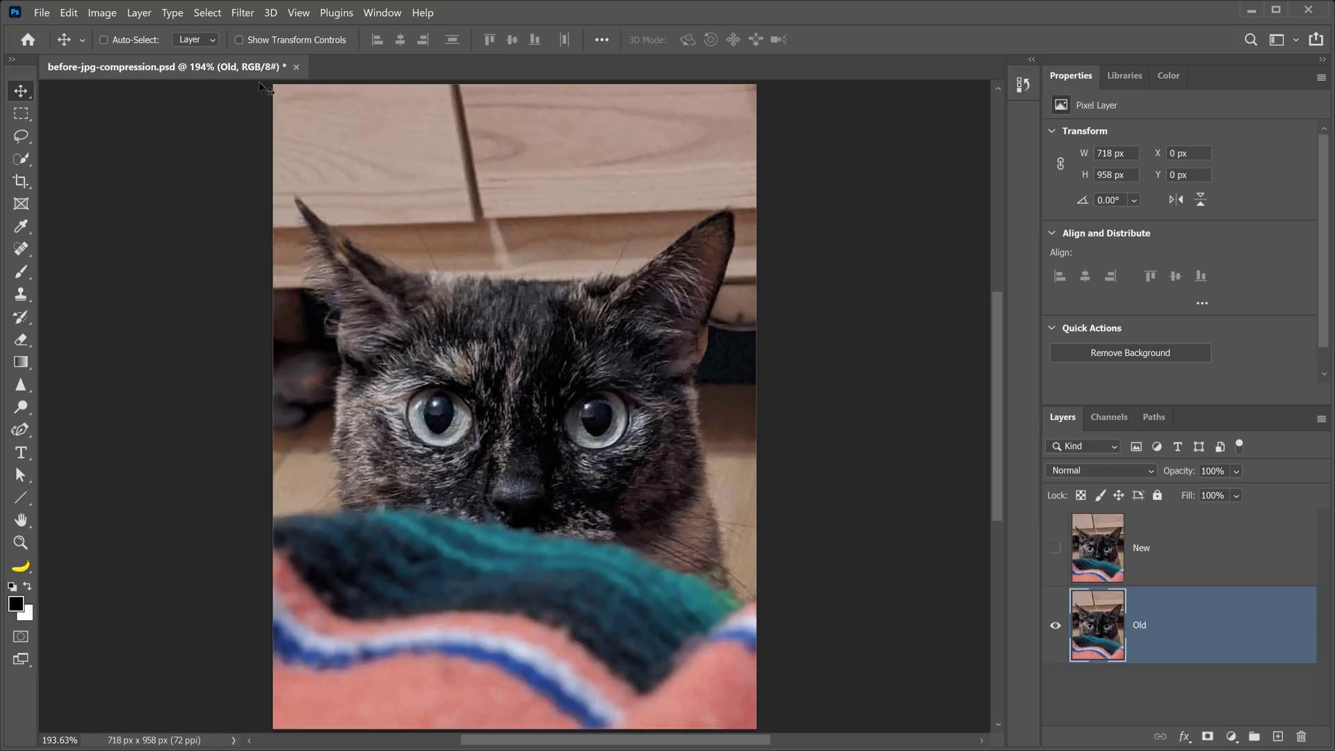
- Apply Reduce Noise to the Old layer: Strength 5, Reduce Color Noise about 85%, Sharpen Details 69%, JPEG artifact removal on
click(241, 13)
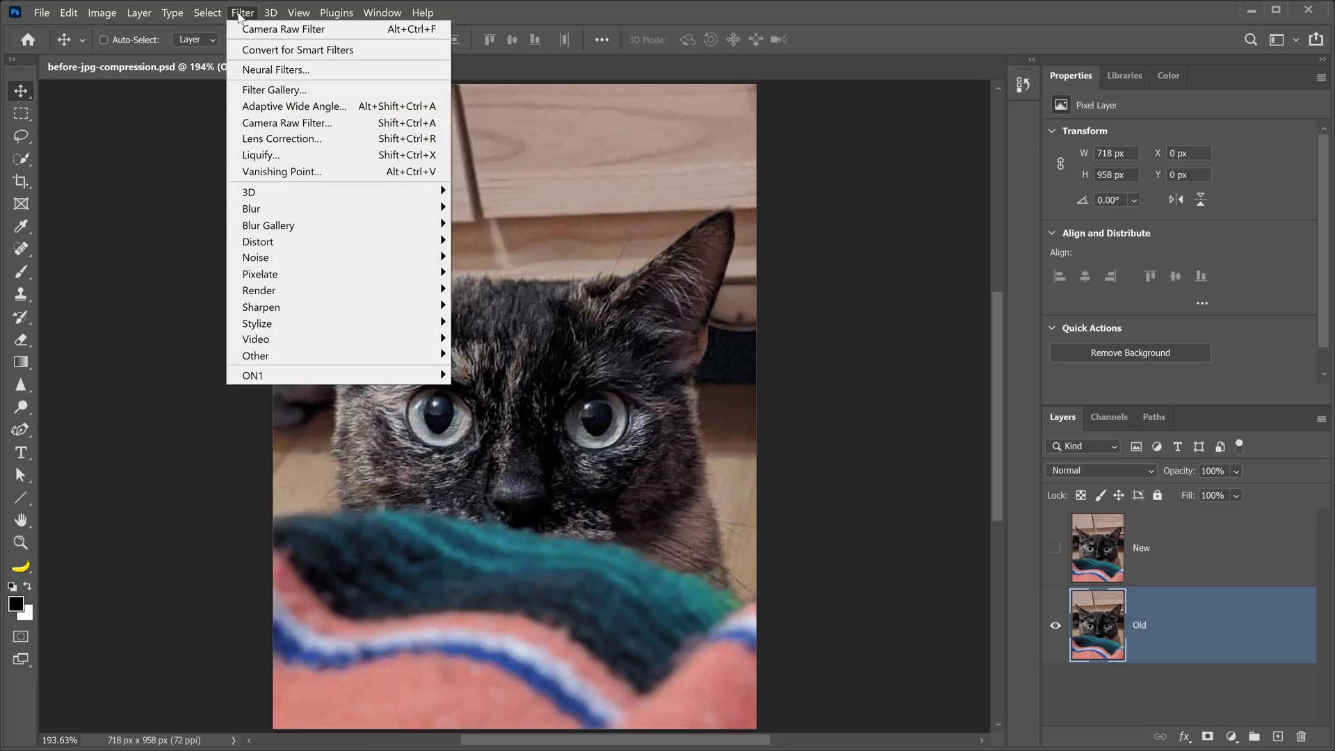
mouse_move(289, 262)
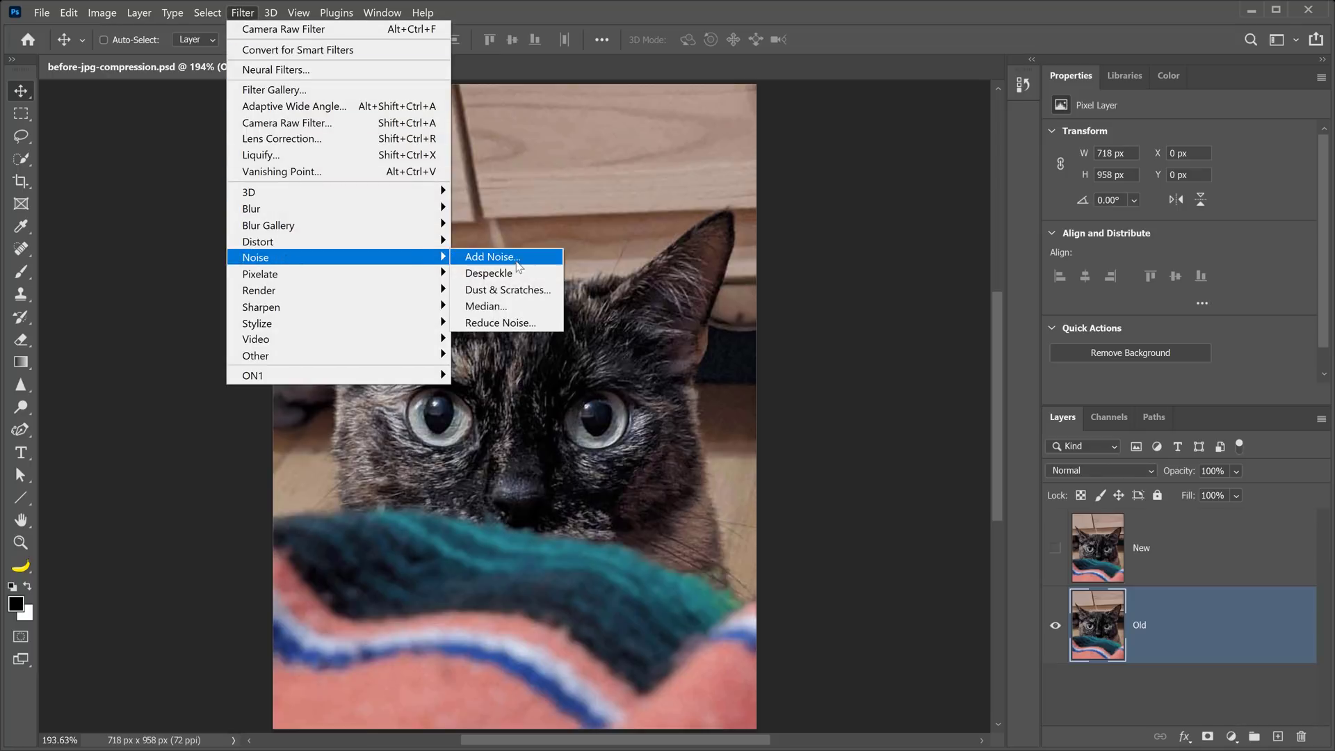
click(515, 323)
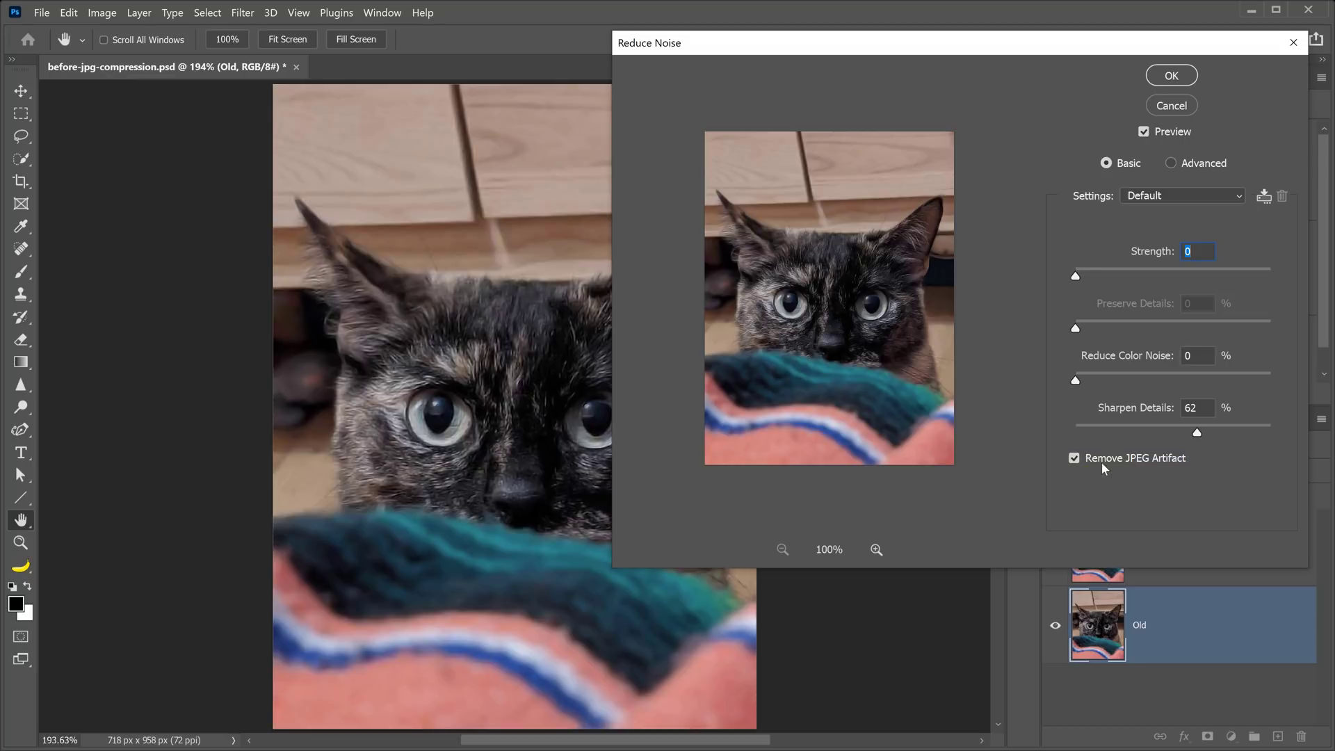
click(1197, 432)
drag(1198, 434, 1234, 434)
drag(1075, 276, 999, 267)
drag(1076, 379, 1238, 379)
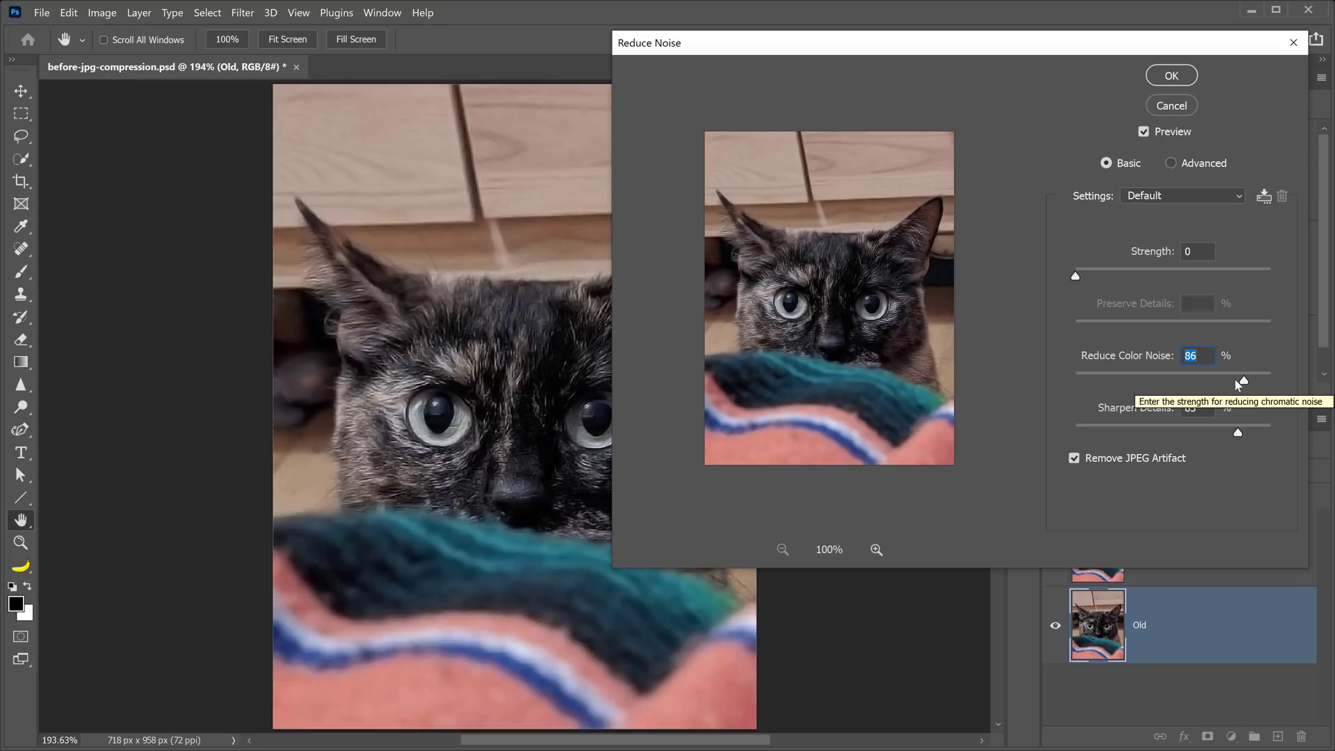
click(1157, 79)
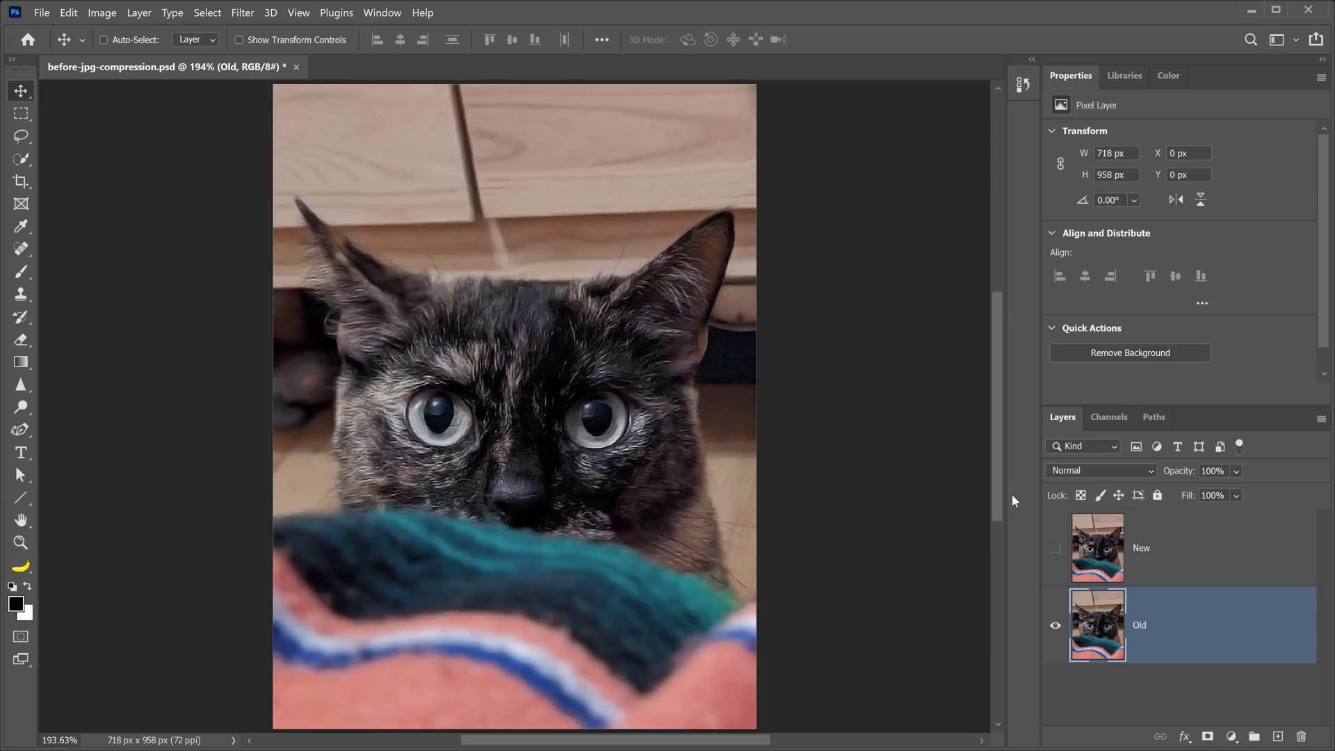
- Show and select the New layer, then enable the JPEG Artifacts Removal neural filter
click(1055, 548)
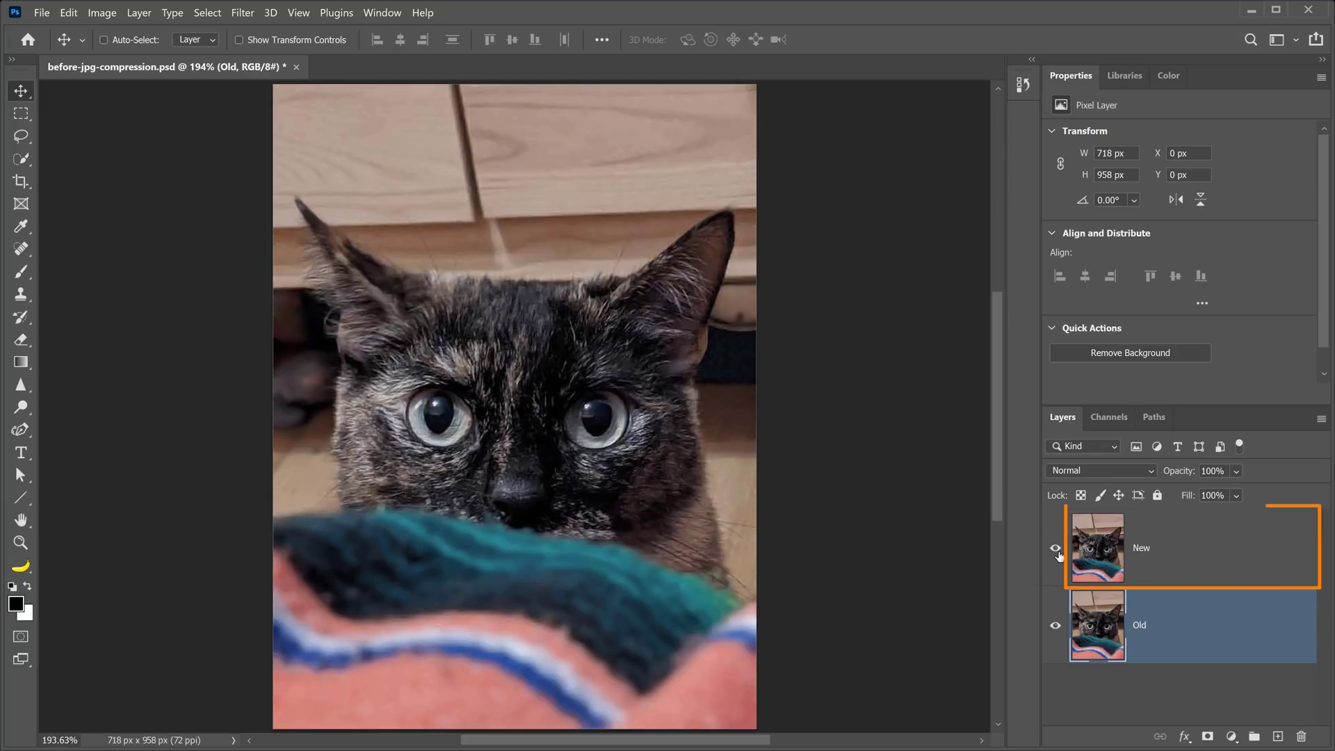
click(1204, 558)
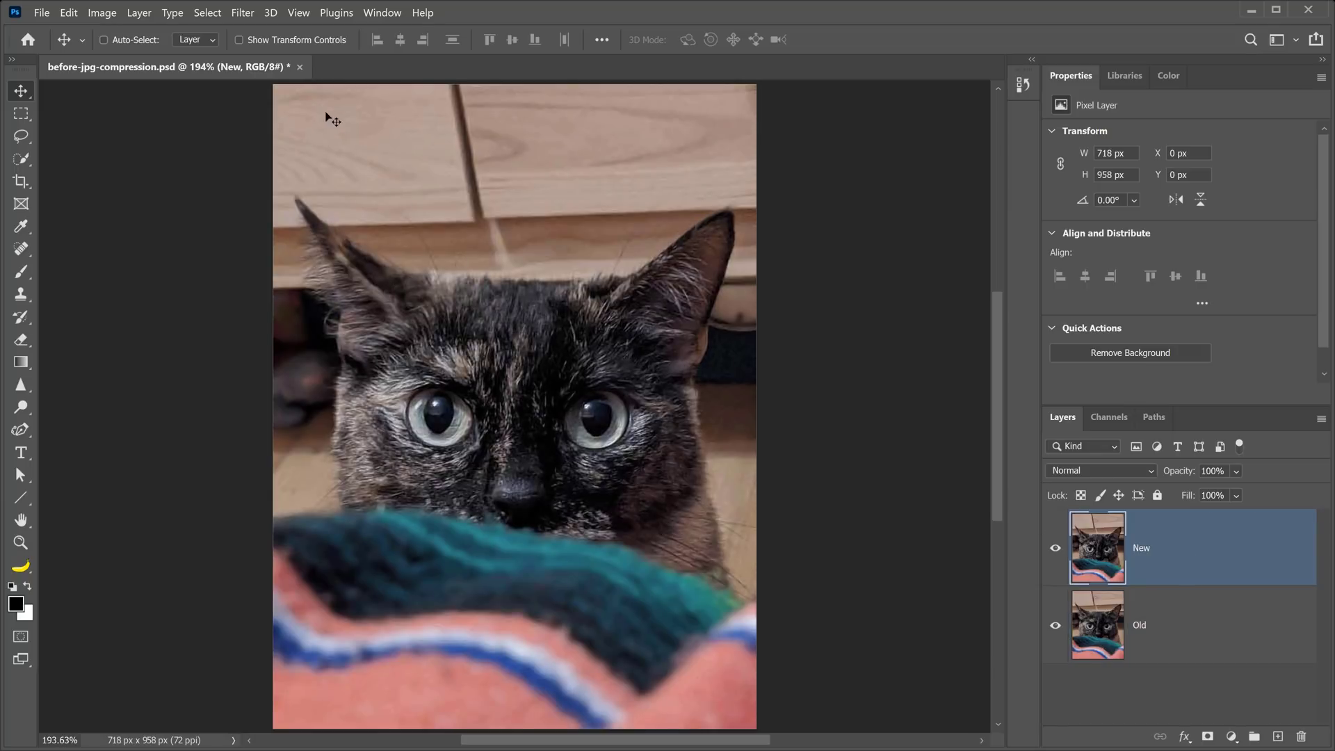
click(243, 13)
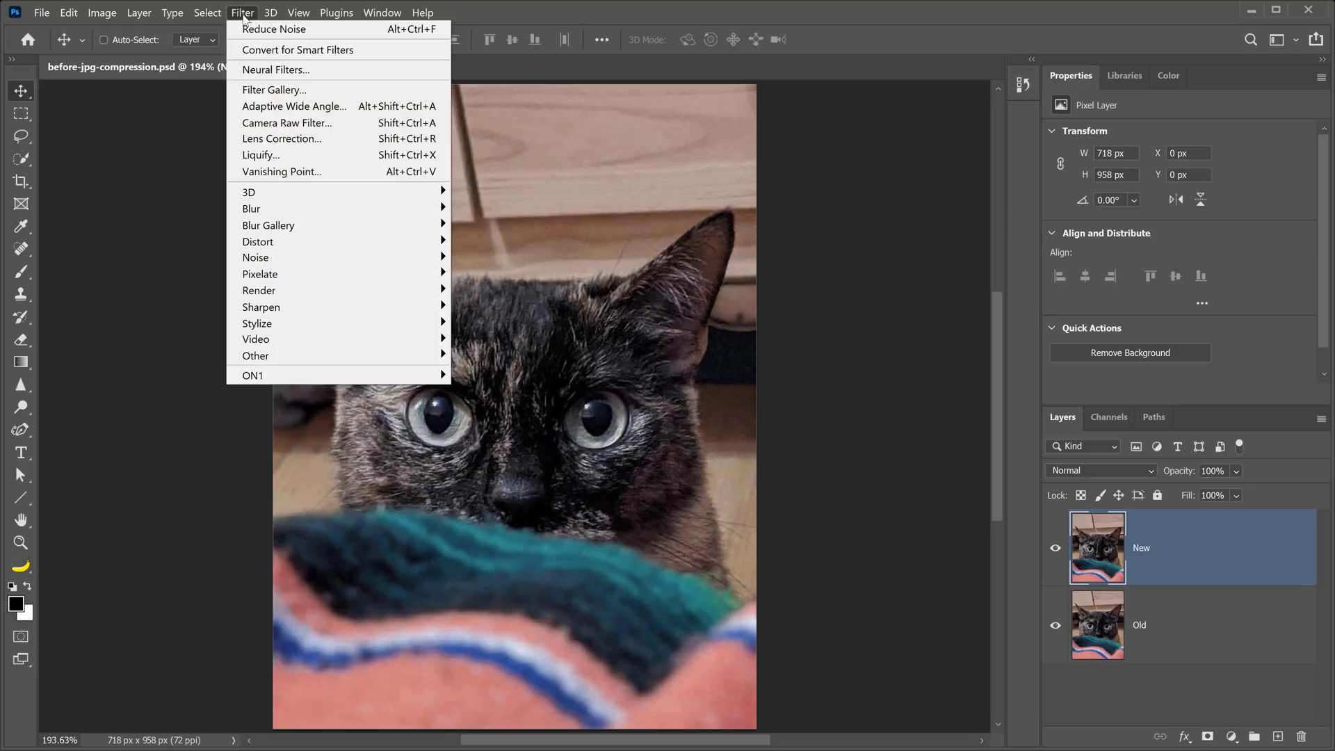
click(263, 70)
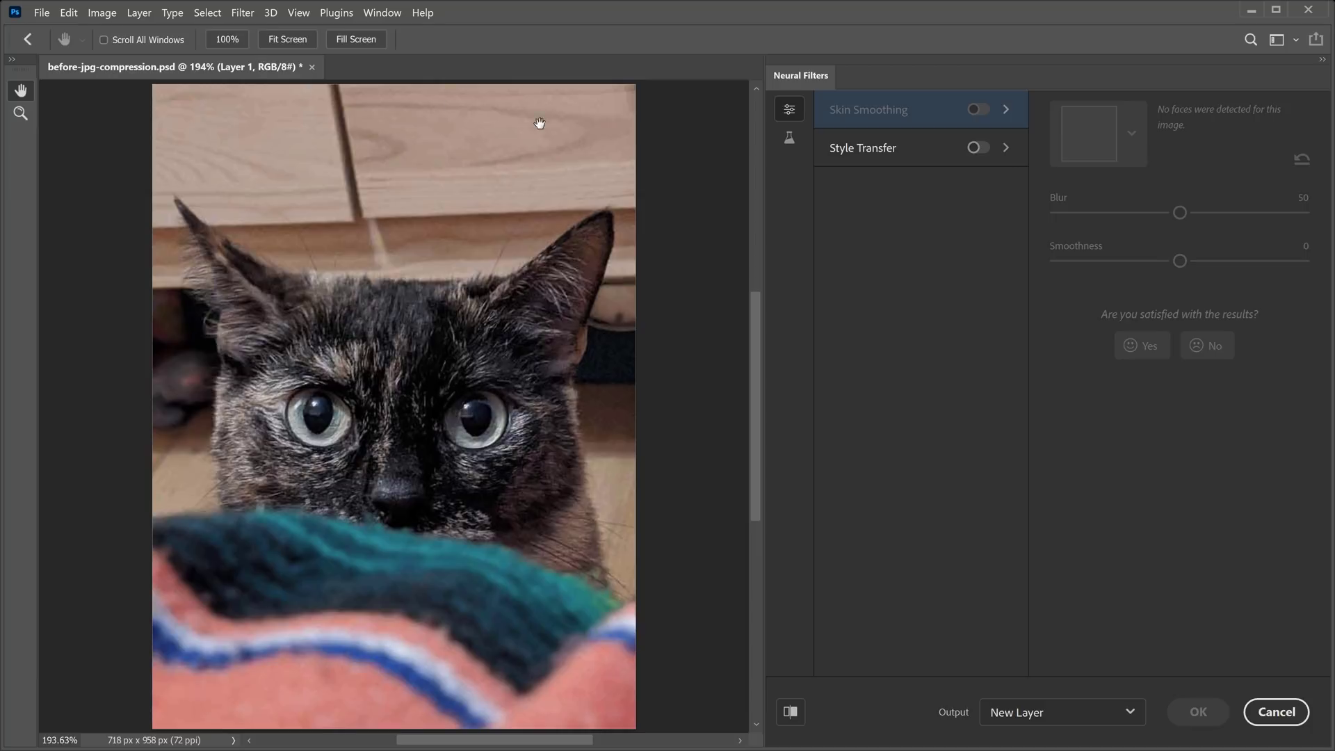
click(789, 139)
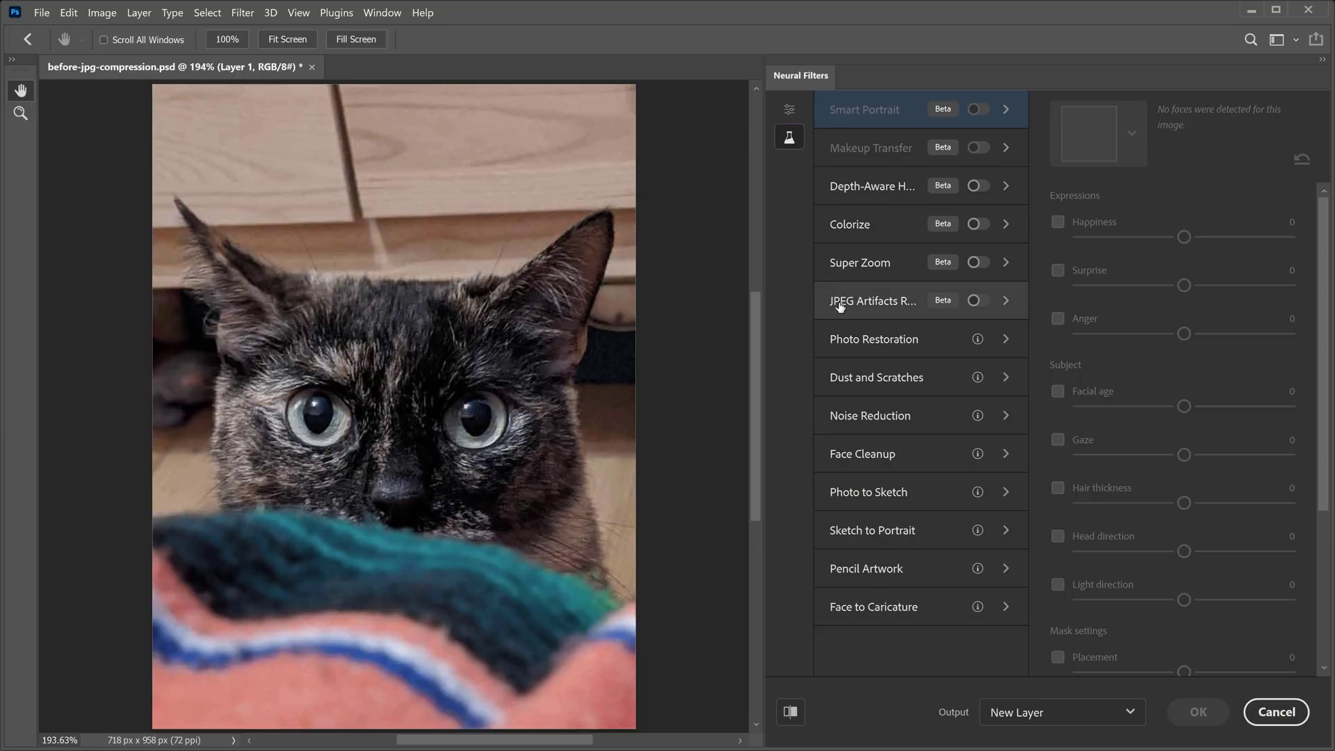
mouse_move(945, 307)
click(977, 301)
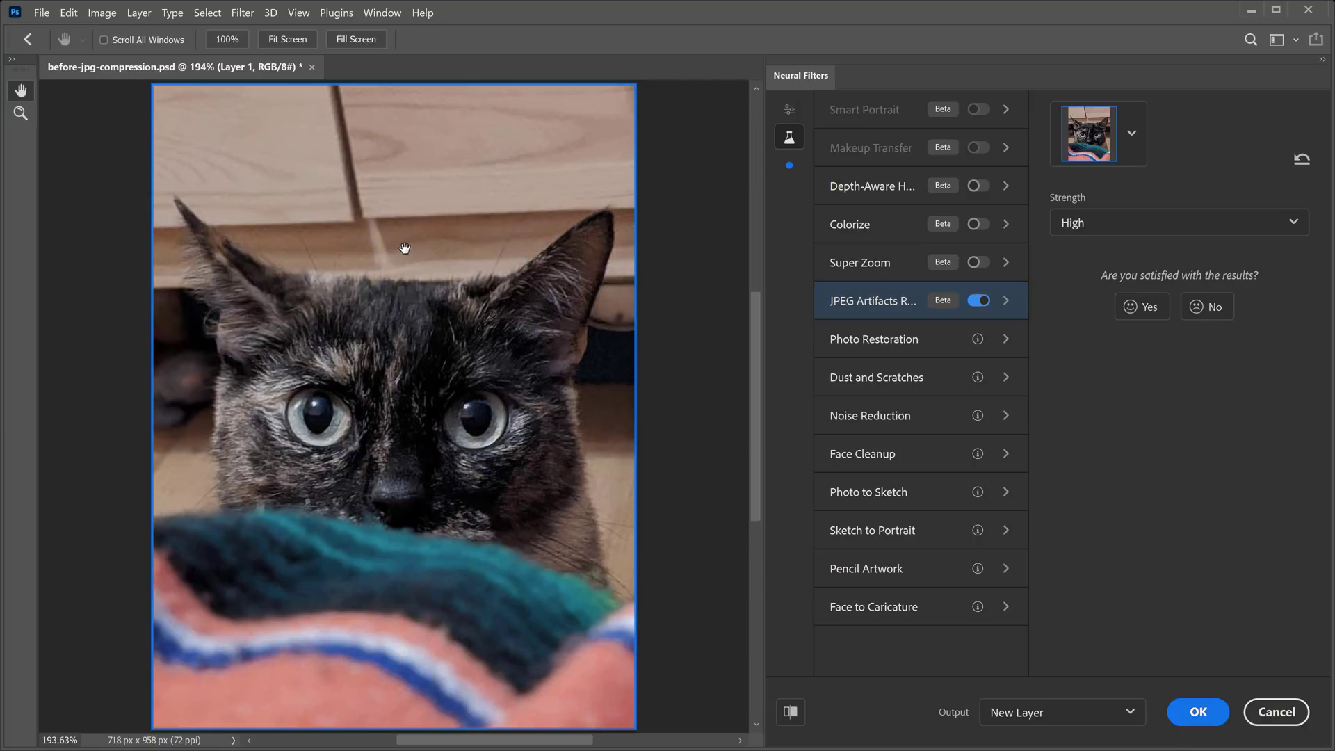
- Compare Low and Medium, settle on High strength, and output the filter as a Smart Filter
click(1133, 233)
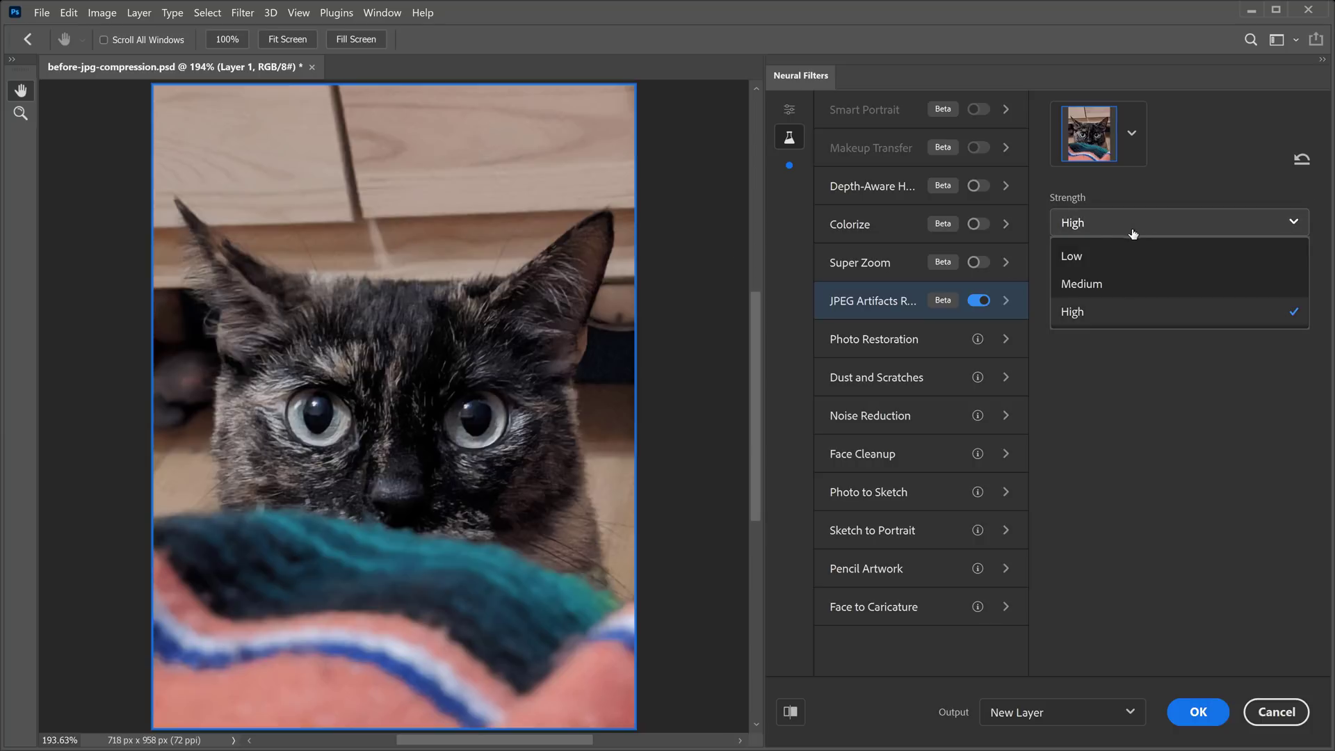
click(1074, 257)
click(1077, 229)
click(1082, 283)
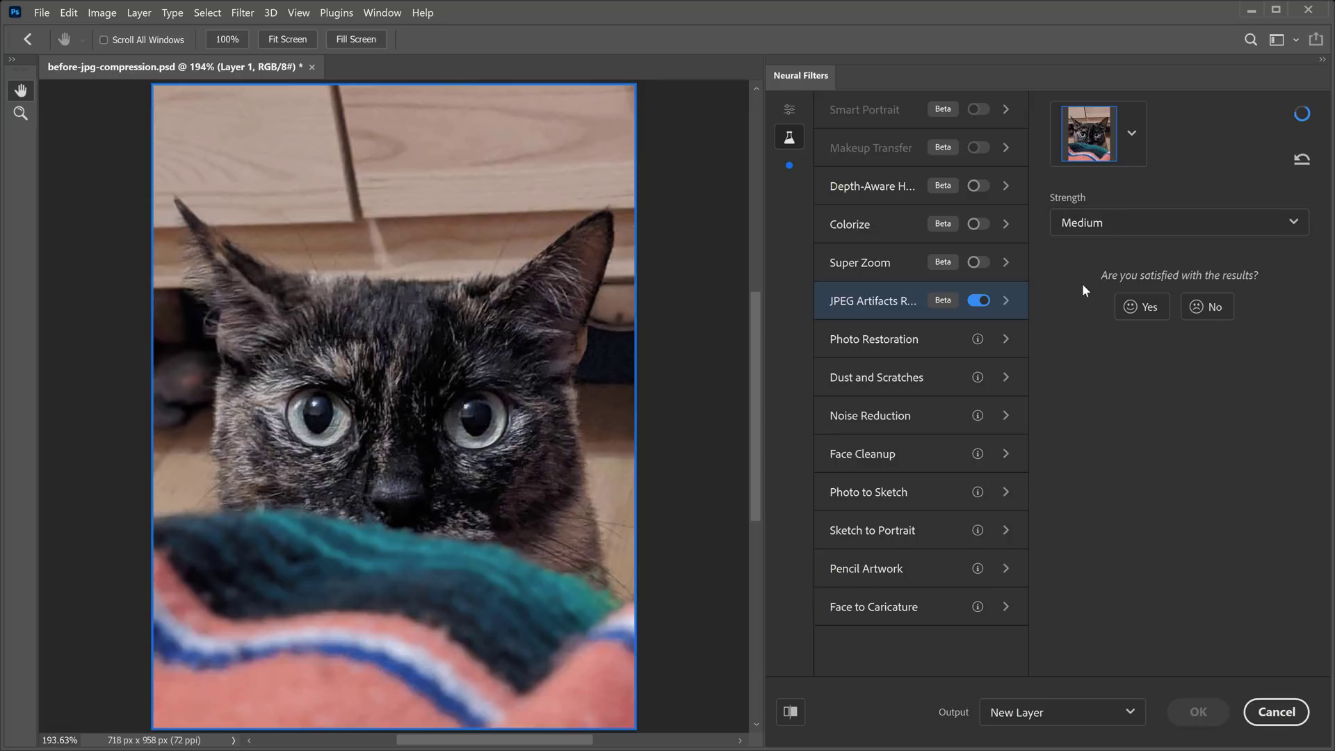
click(1082, 230)
click(1085, 311)
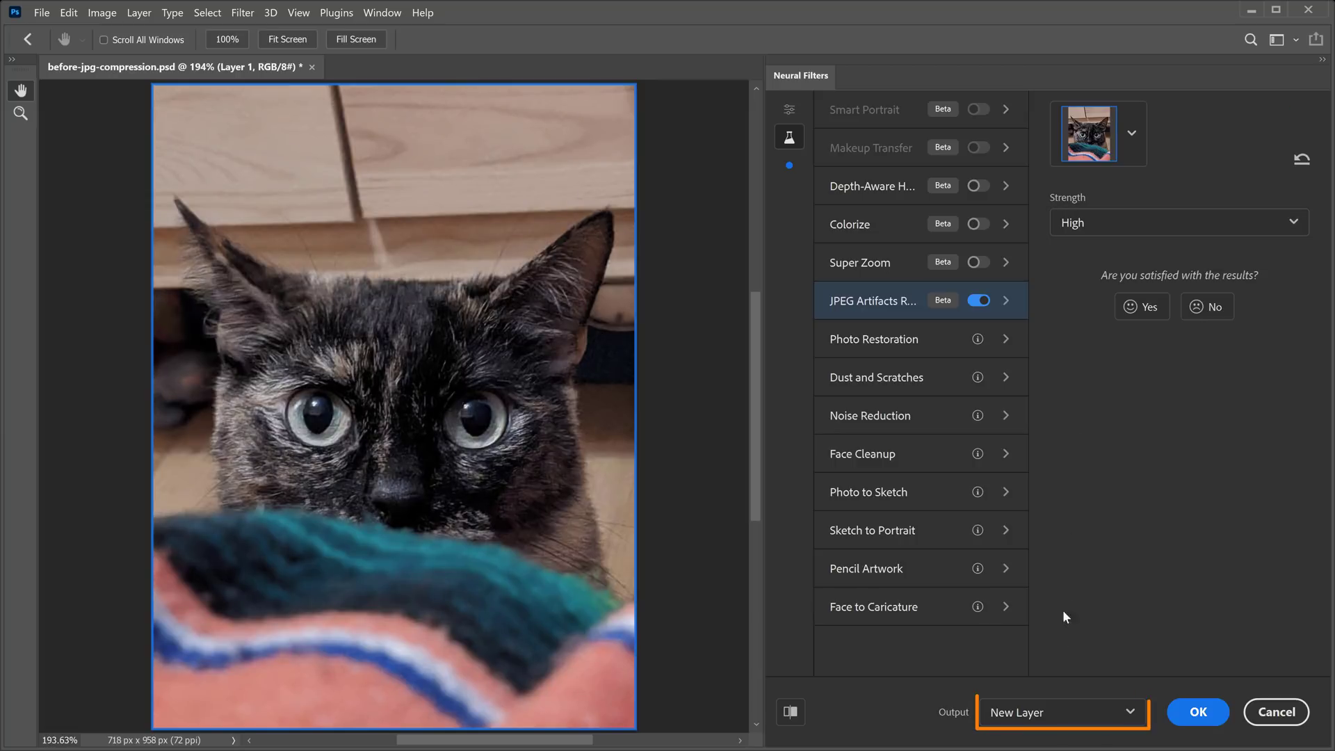
click(1050, 712)
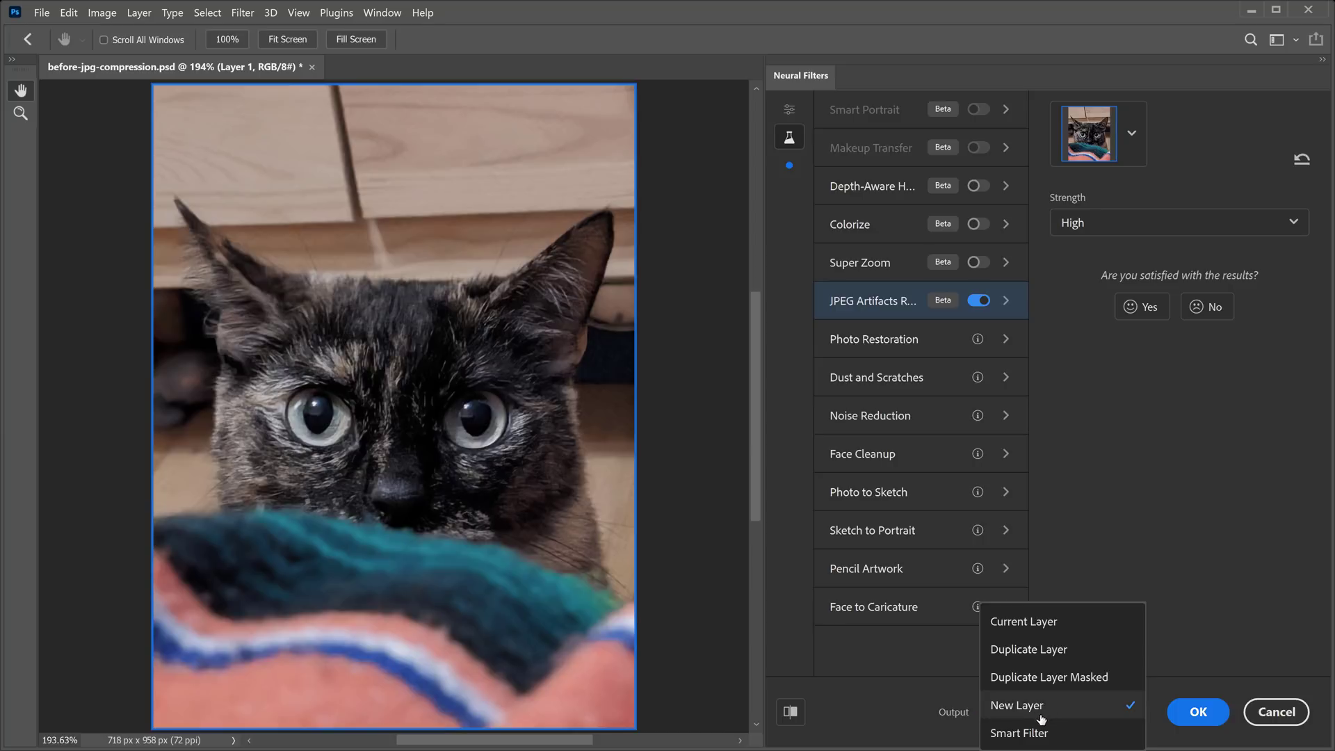
click(1019, 732)
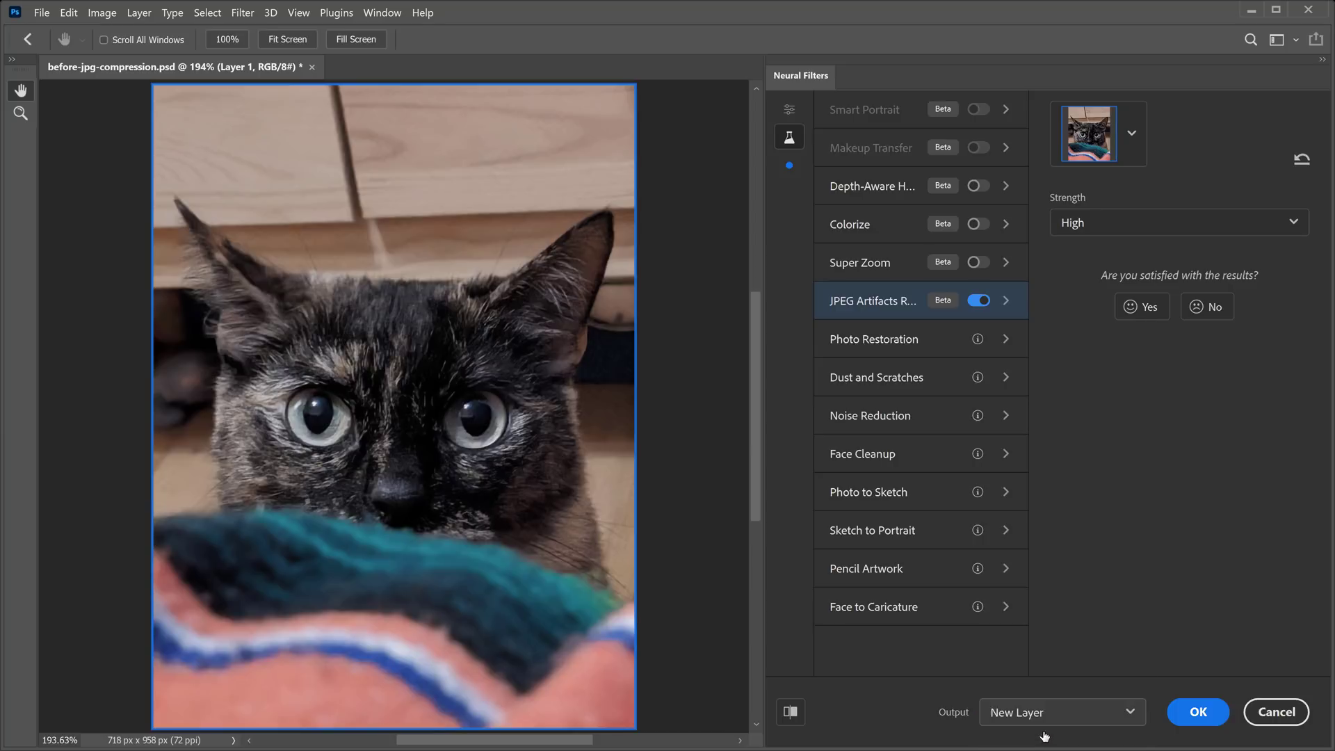
click(1197, 712)
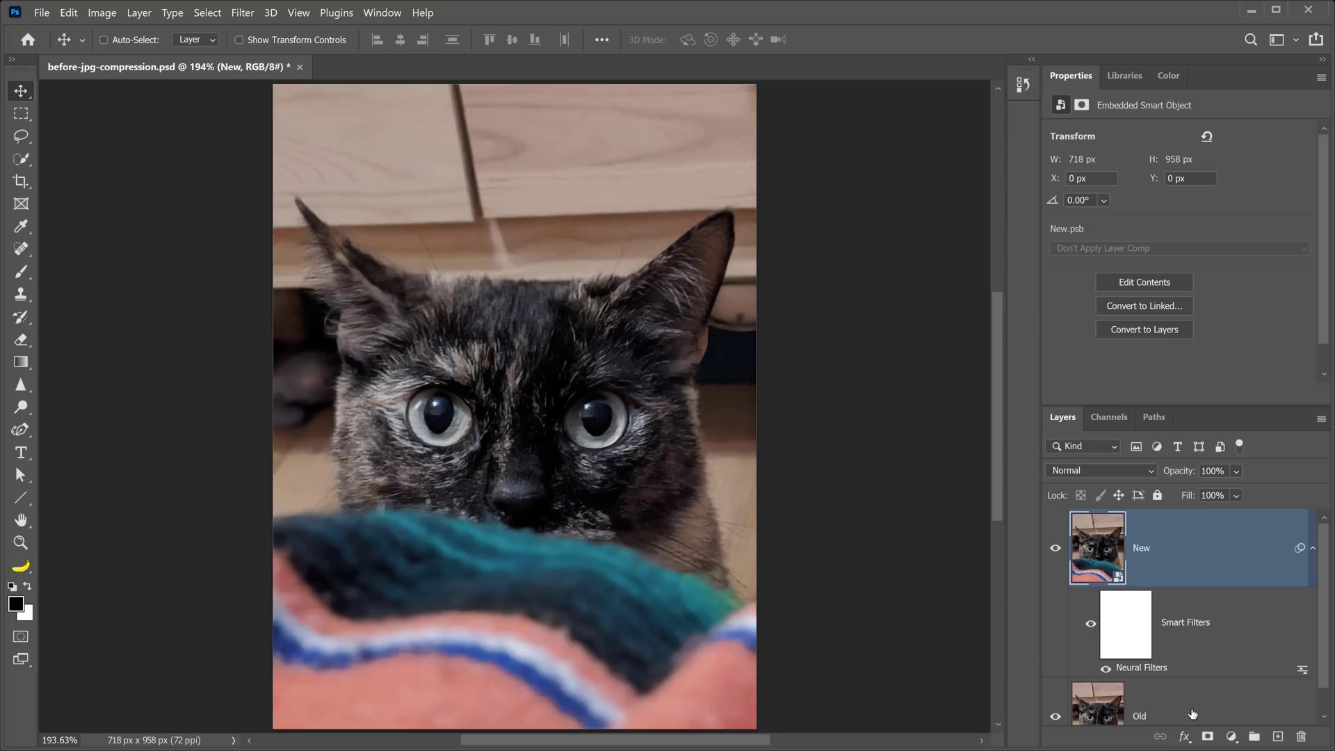
- Collapse the New layer's smart filters, hide New to compare with Old, and zoom into the cat's face
click(1313, 548)
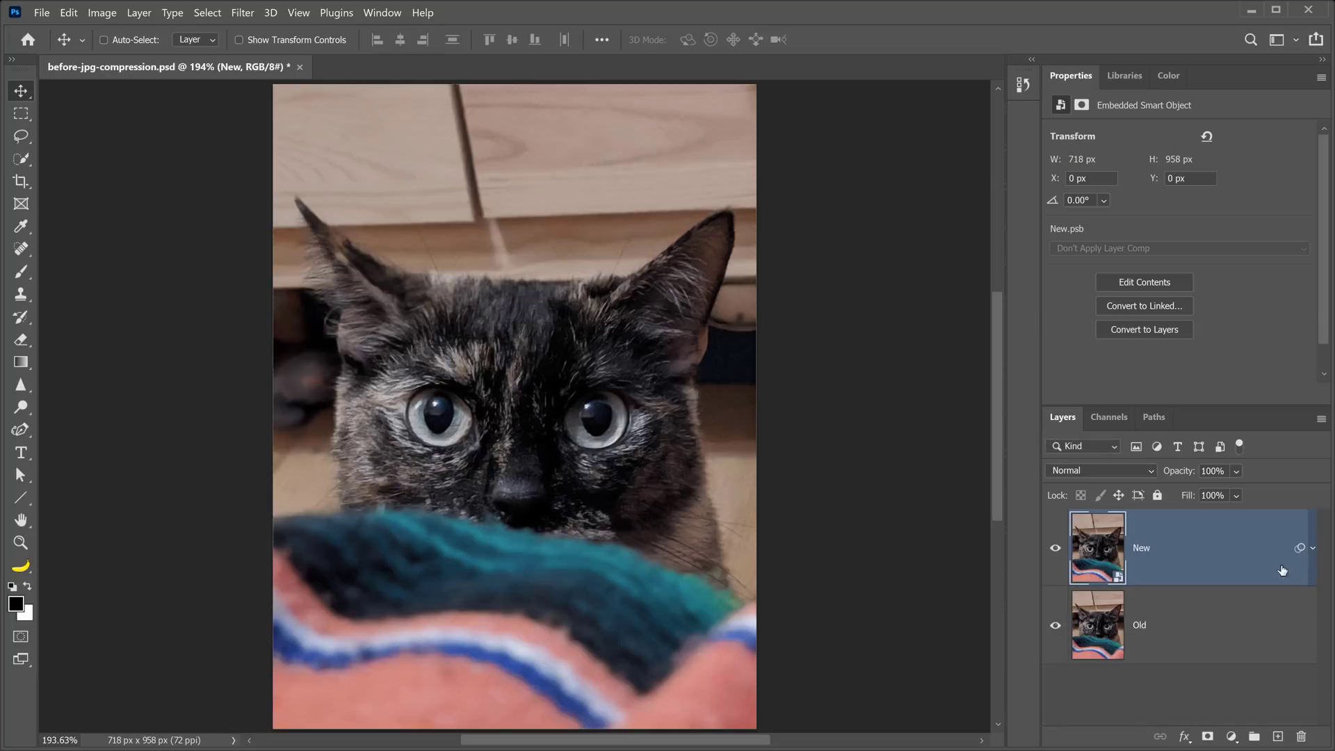
click(1056, 550)
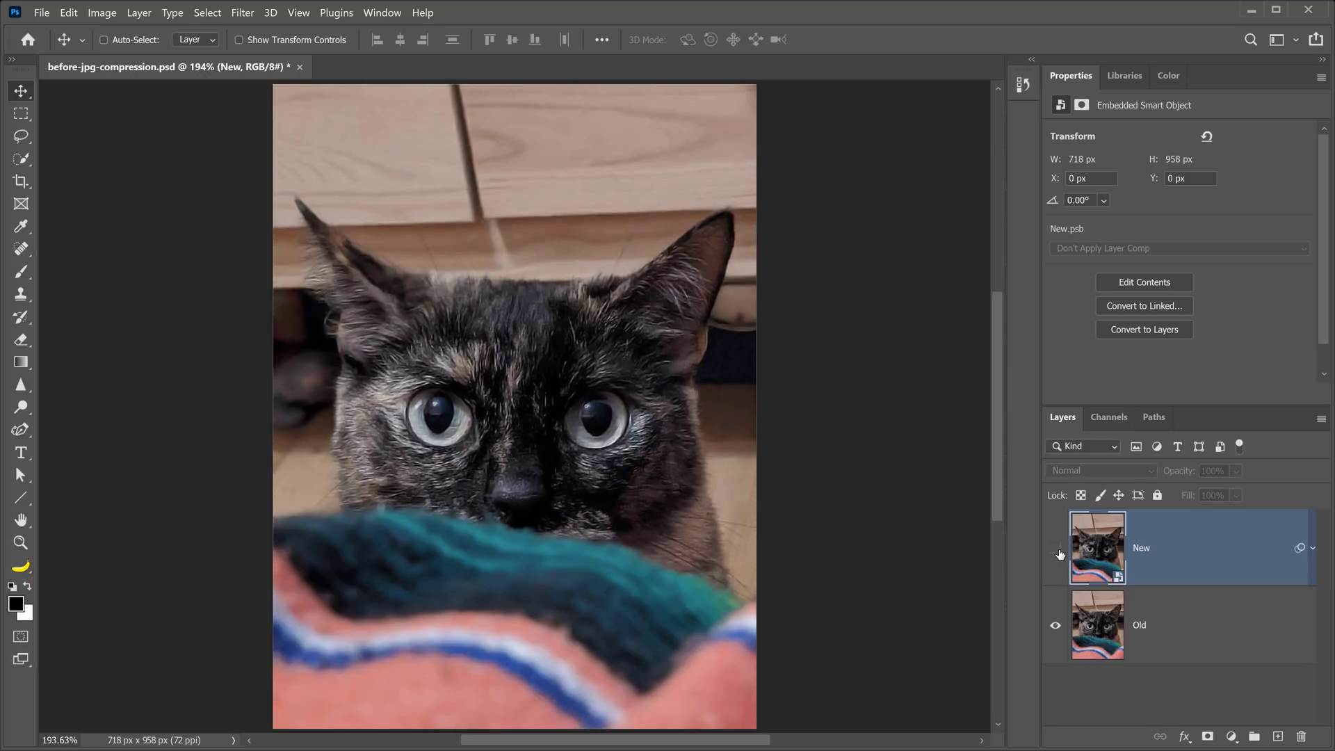
key(z)
click(400, 413)
click(401, 413)
click(401, 413)
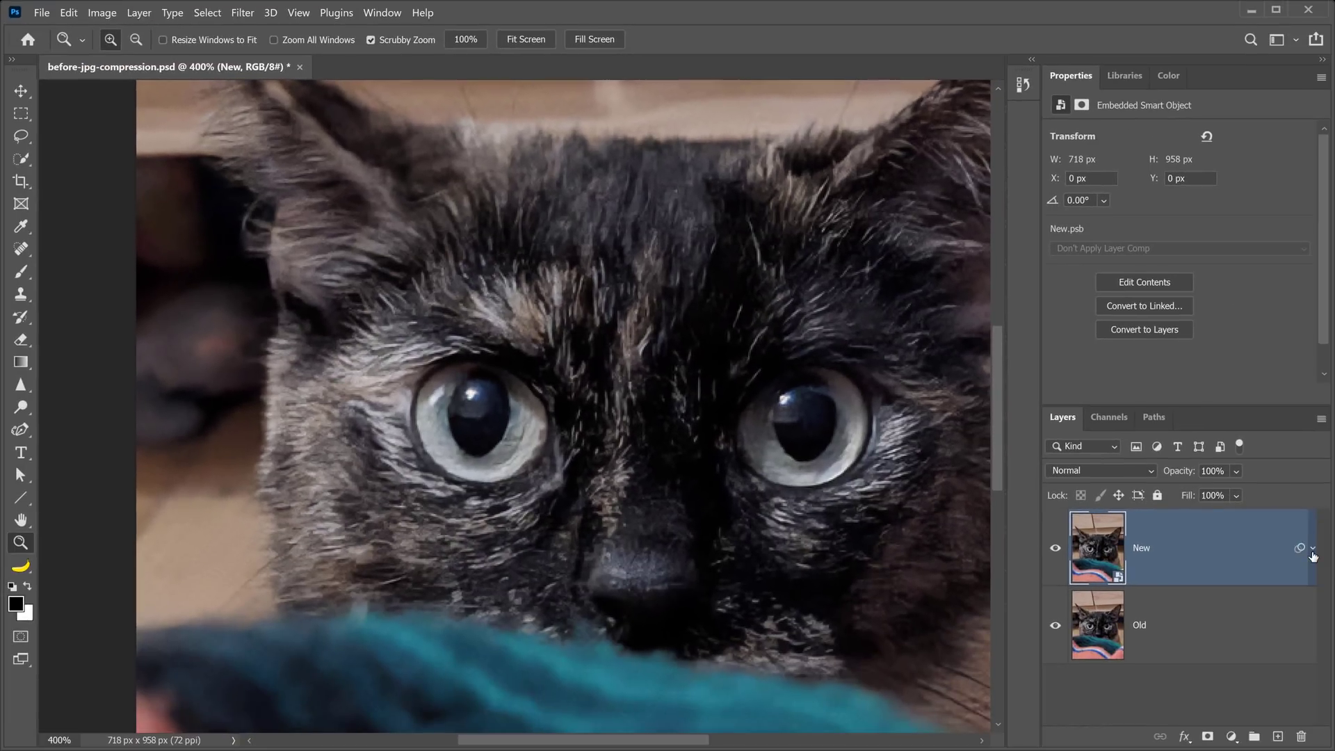
click(1312, 550)
click(1091, 625)
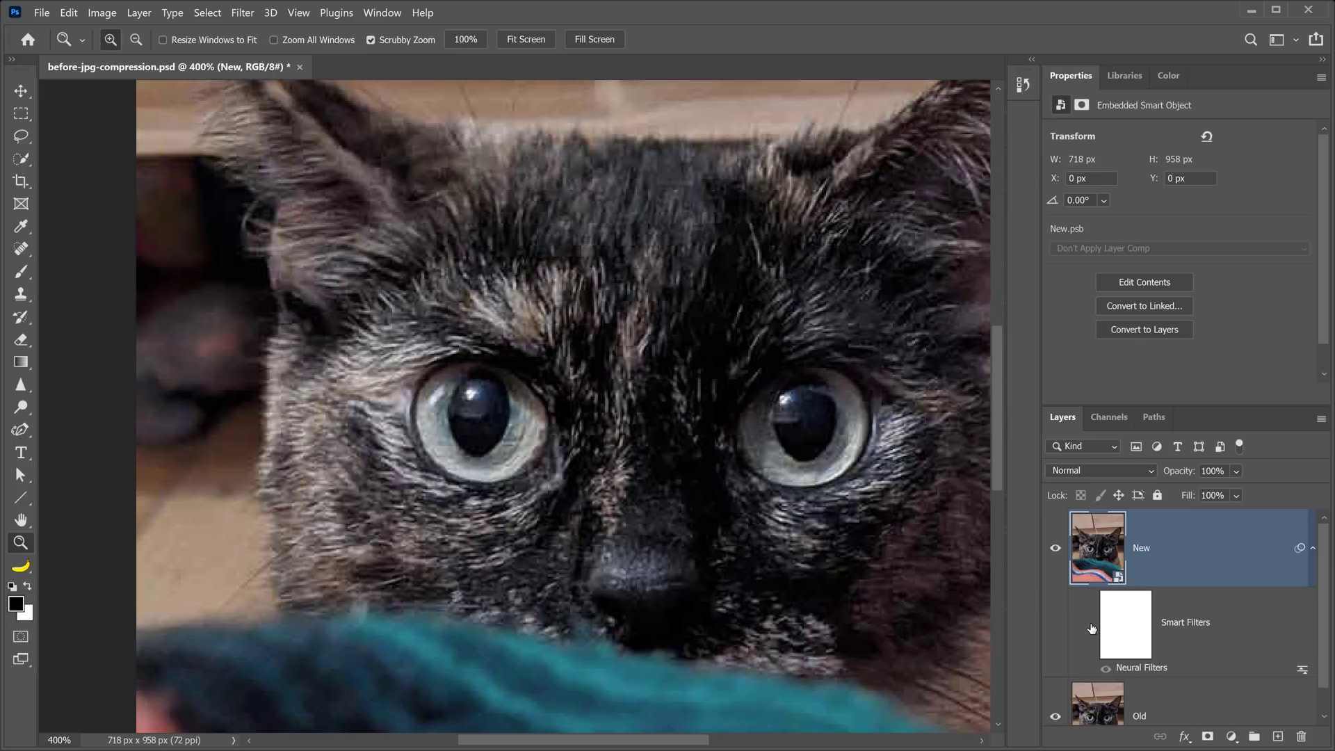
click(1090, 624)
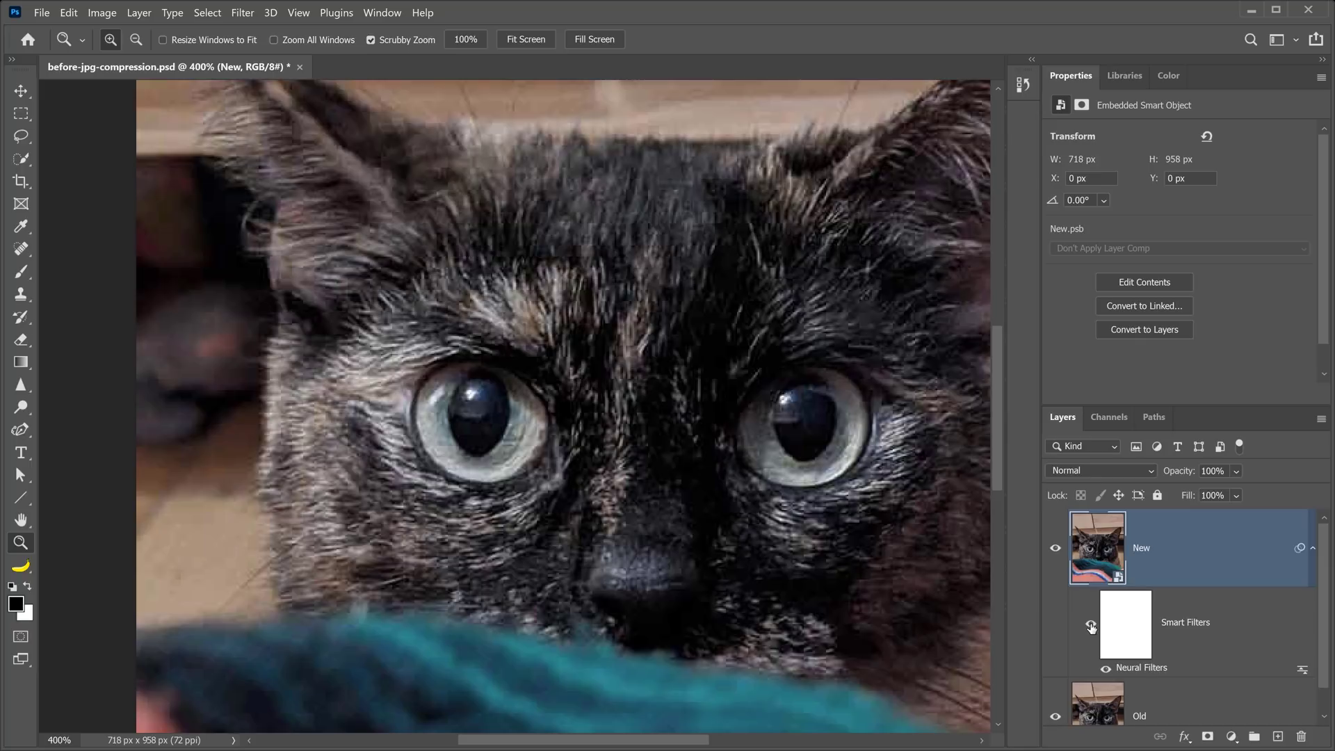
click(1312, 549)
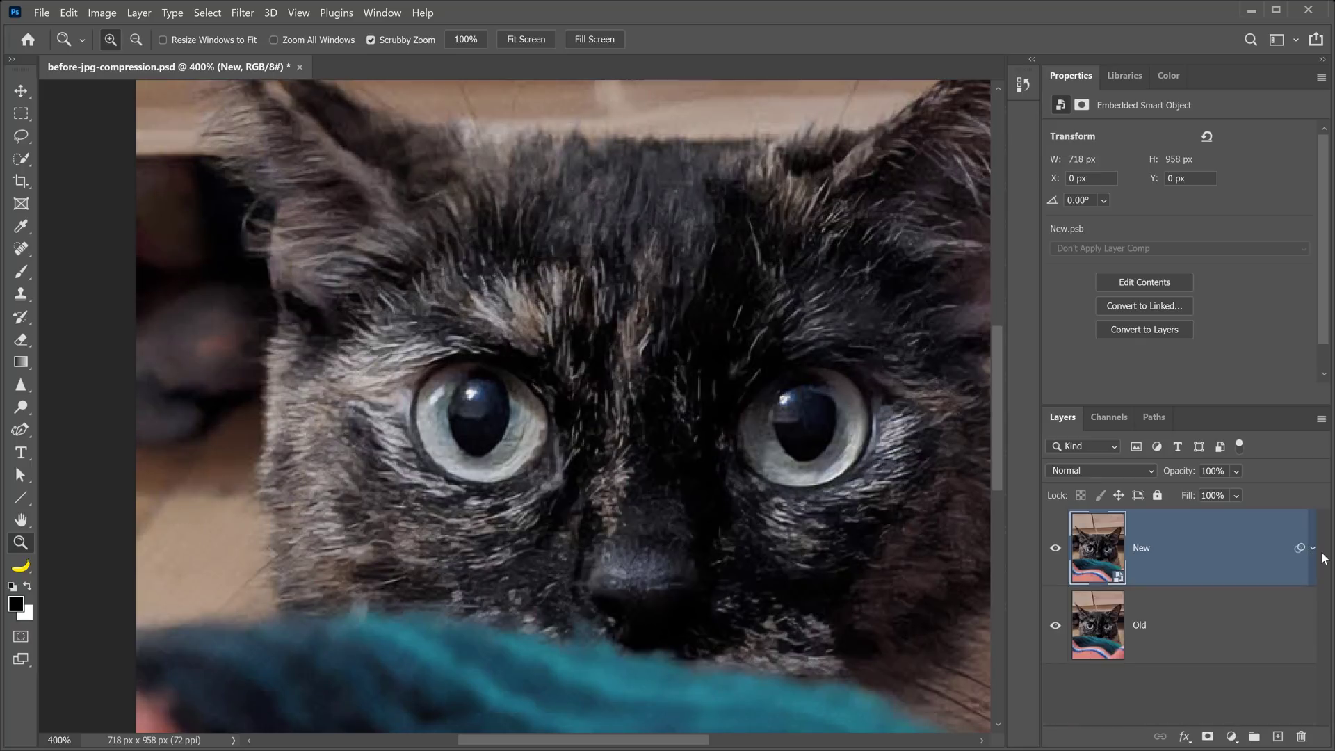